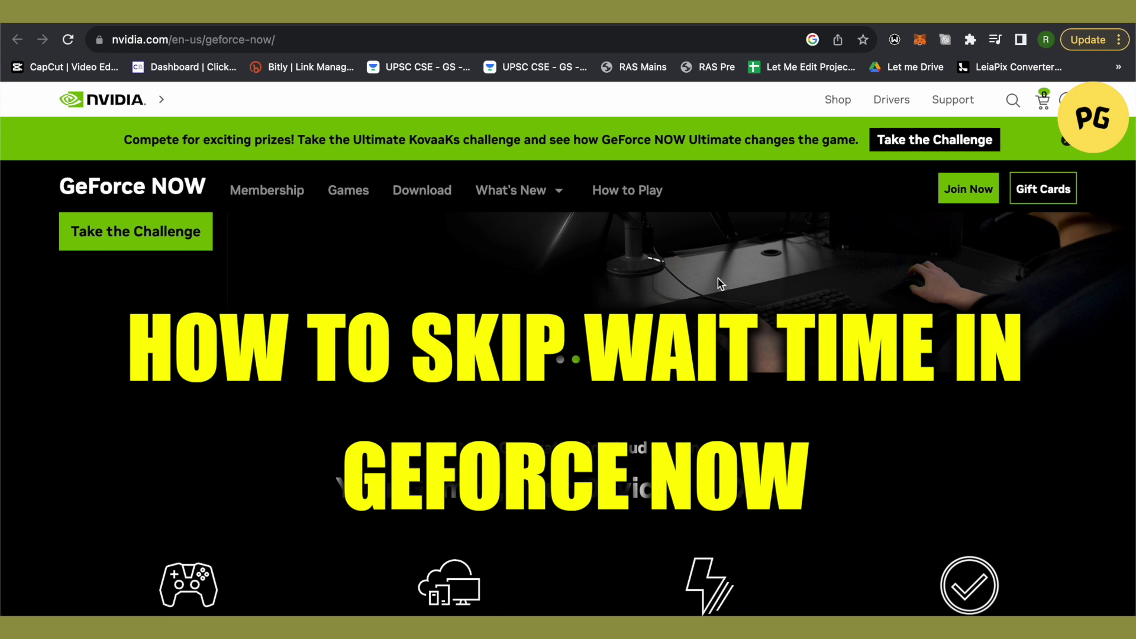
pyautogui.scroll(-3, 719, 278)
pyautogui.scroll(-1, 721, 283)
pyautogui.scroll(5, 761, 279)
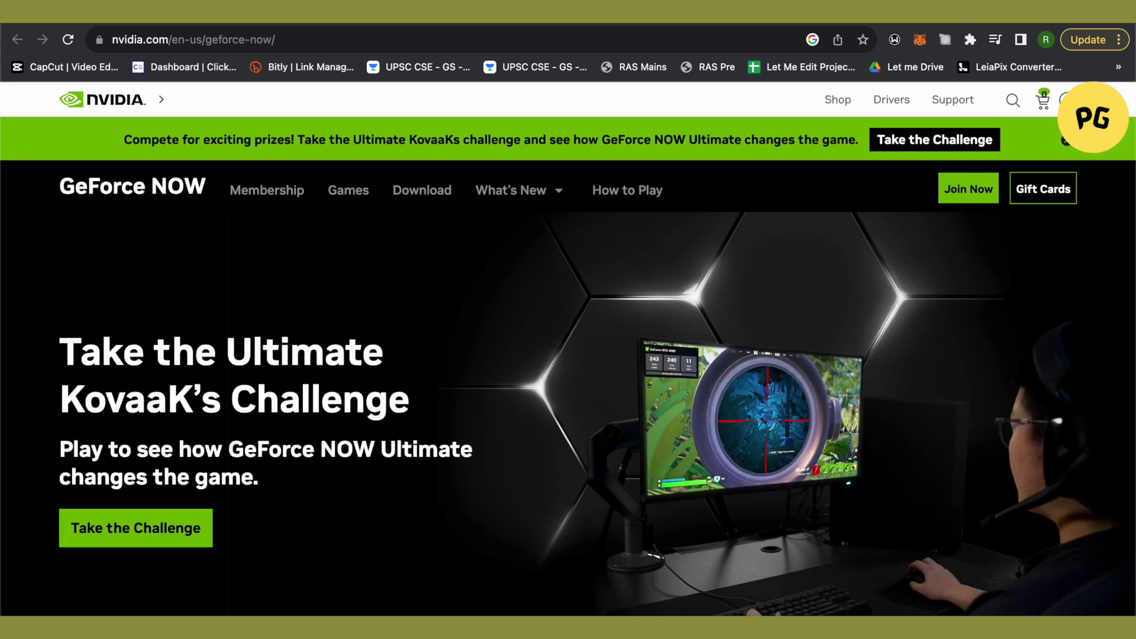
# - Switch to the gfn.zortos.me tab showing GeForce NOW queue counts per server
pyautogui.click(976, 14)
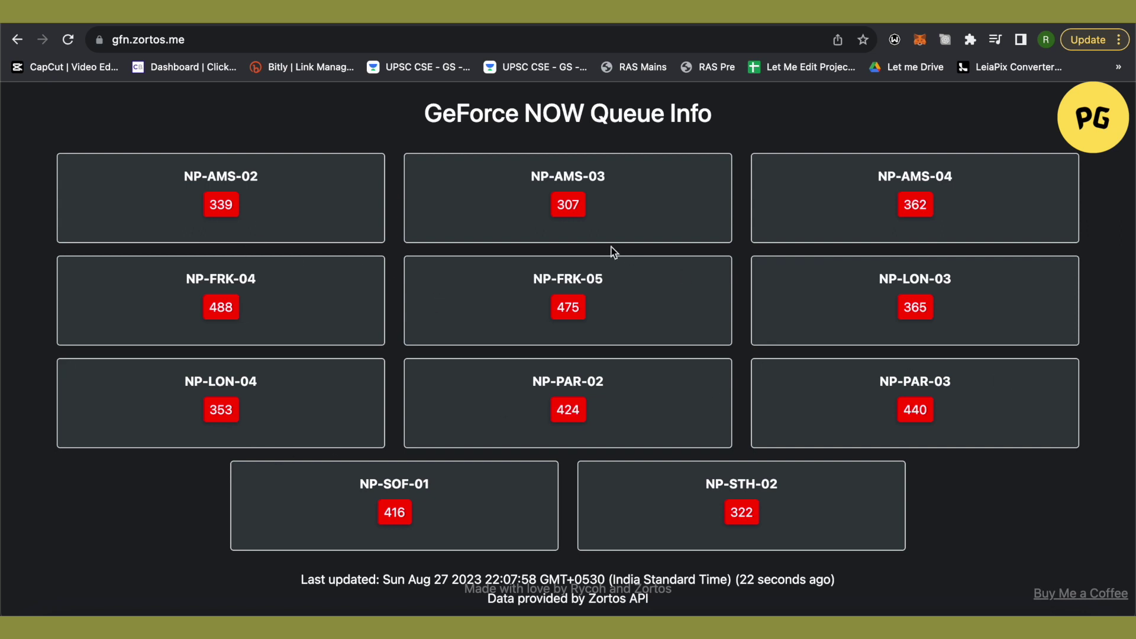
# - Highlight NP-AMS-03 and its 307 queue count, then return to the status.geforcenow.com tab
pyautogui.moveTo(557, 204)
pyautogui.mouseDown()
pyautogui.moveTo(582, 205)
pyautogui.moveTo(553, 204)
pyautogui.mouseUp()
pyautogui.click(619, 210)
pyautogui.click(658, 208)
pyautogui.moveTo(578, 205)
pyautogui.mouseDown()
pyautogui.moveTo(560, 204)
pyautogui.moveTo(533, 176)
pyautogui.mouseUp()
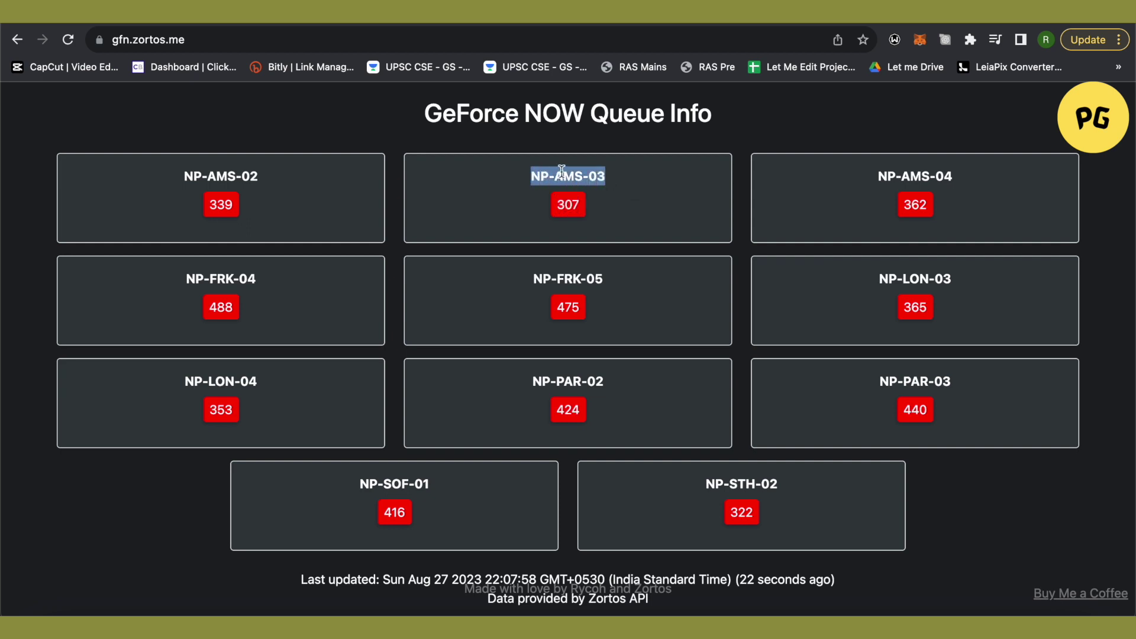
pyautogui.click(958, 23)
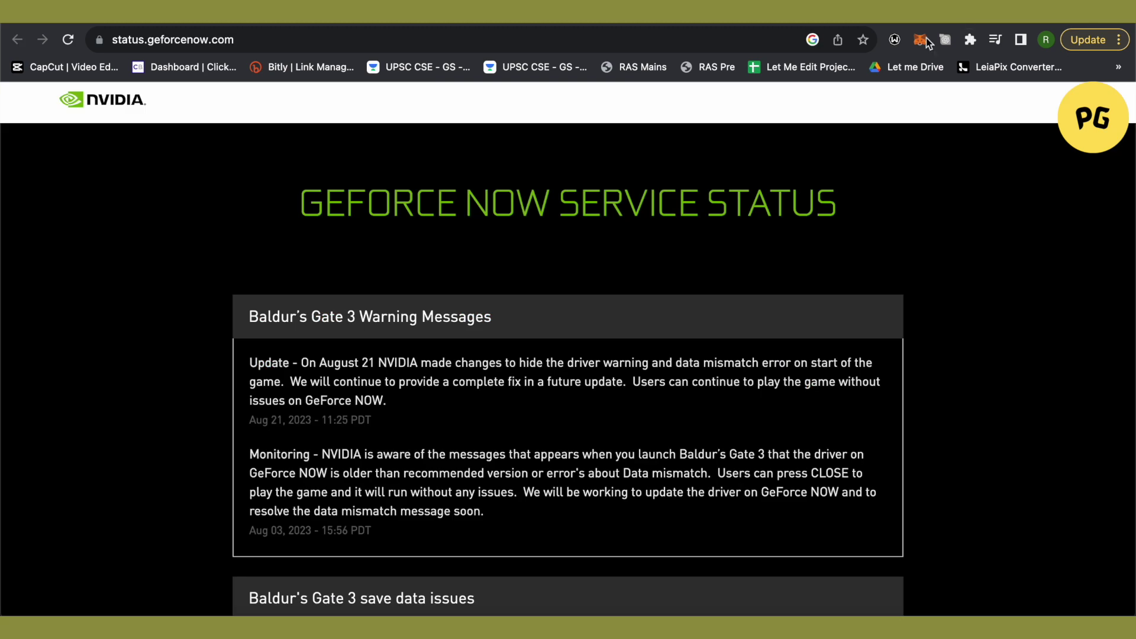
pyautogui.scroll(-3, 506, 339)
pyautogui.scroll(-3, 506, 338)
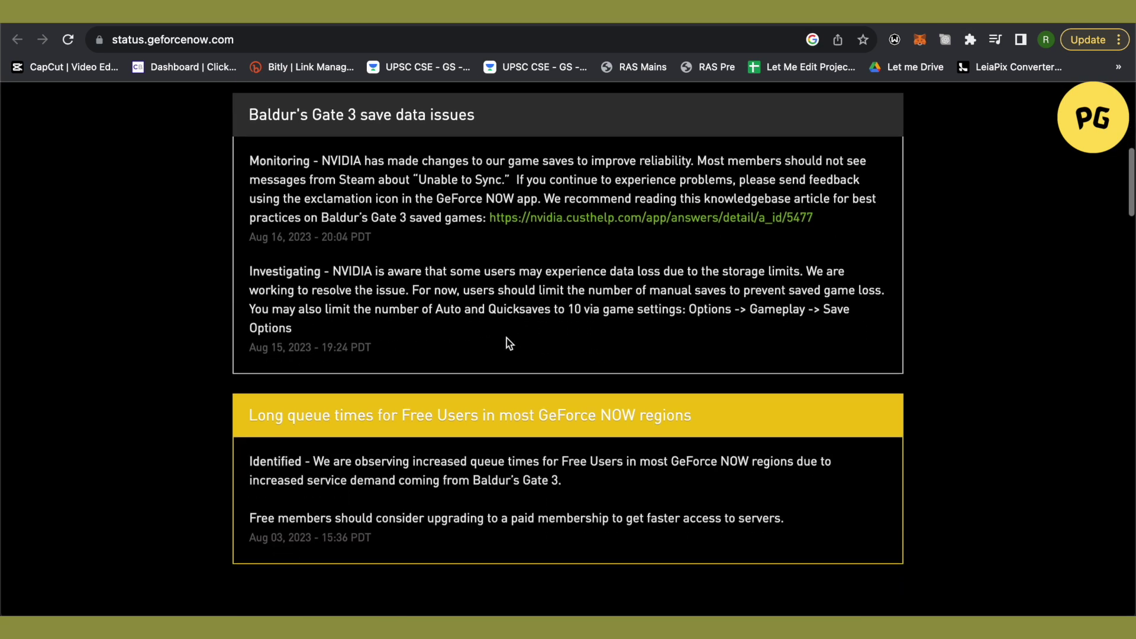
pyautogui.scroll(-5, 507, 338)
pyautogui.scroll(-2, 269, 293)
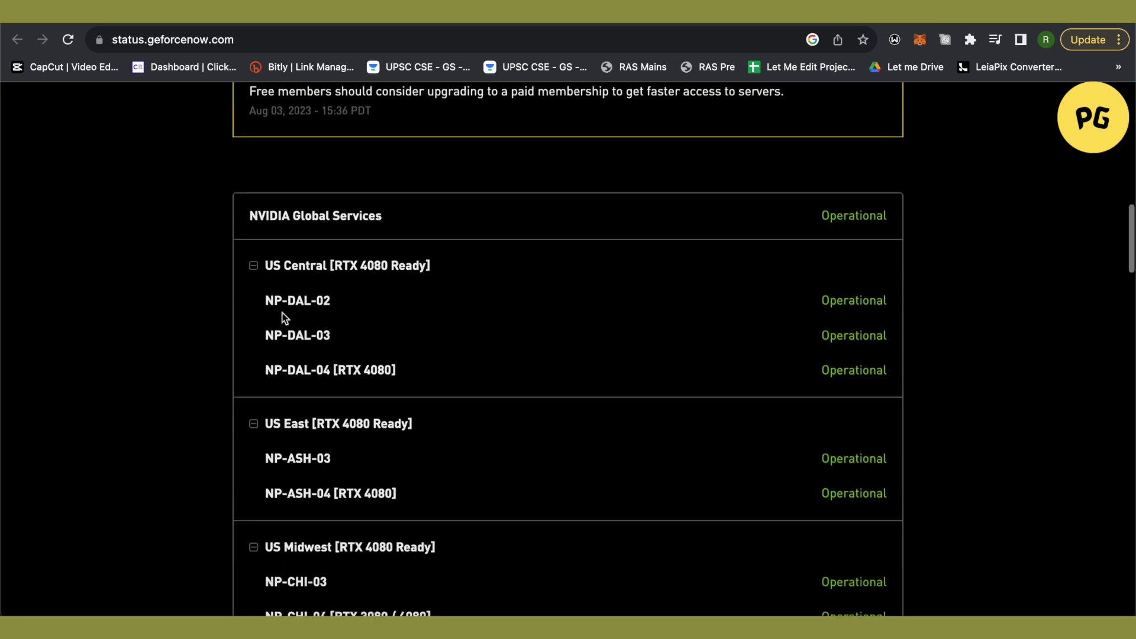
# - Review the US Central server group and search the status page for NP-AMS-03
pyautogui.click(254, 229)
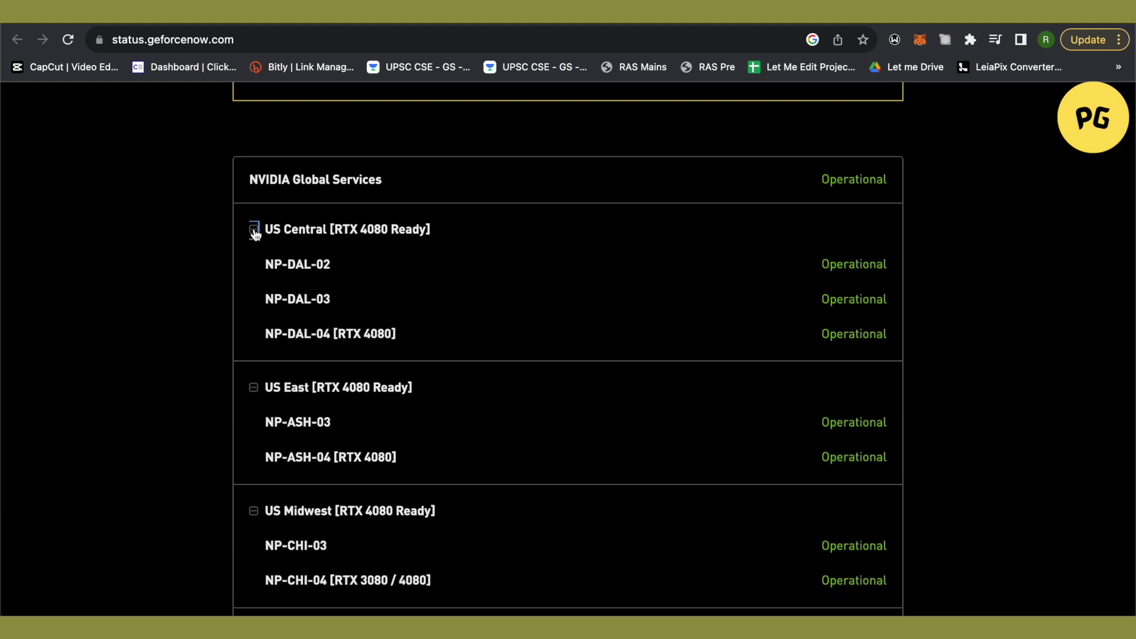
pyautogui.scroll(-4, 427, 378)
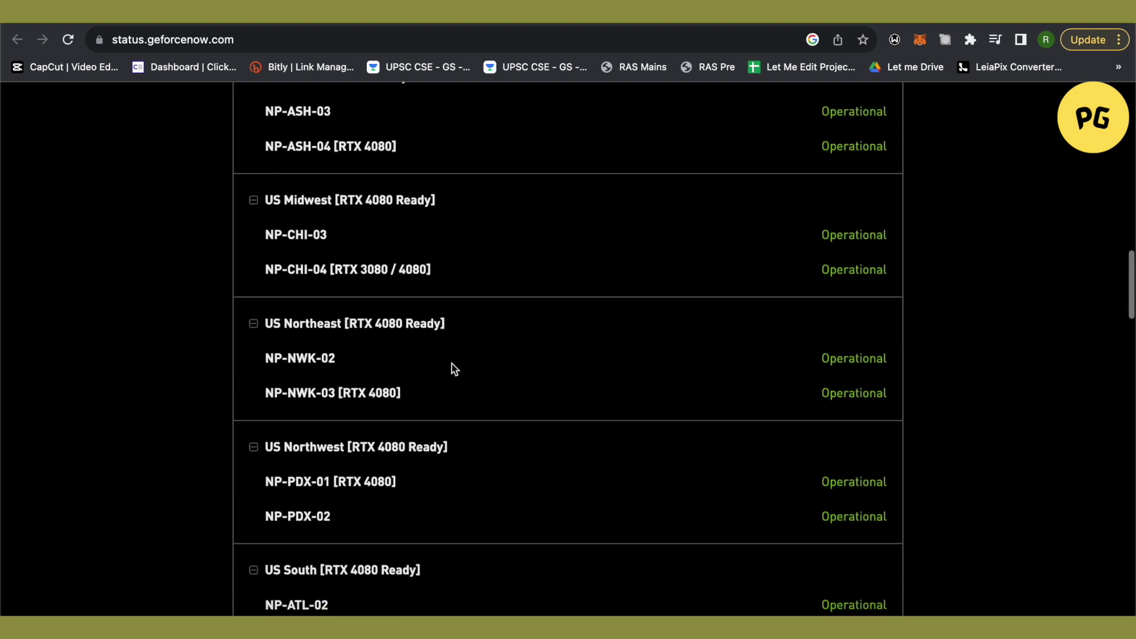
pyautogui.scroll(8, 451, 369)
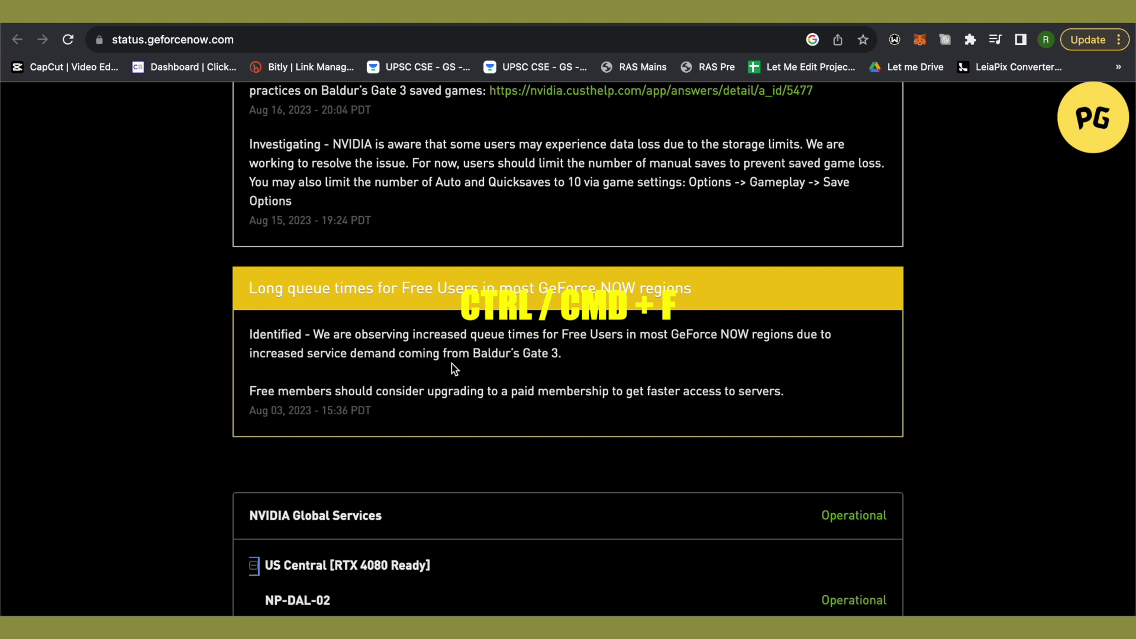
pyautogui.hotkey('ctrl', 'f')
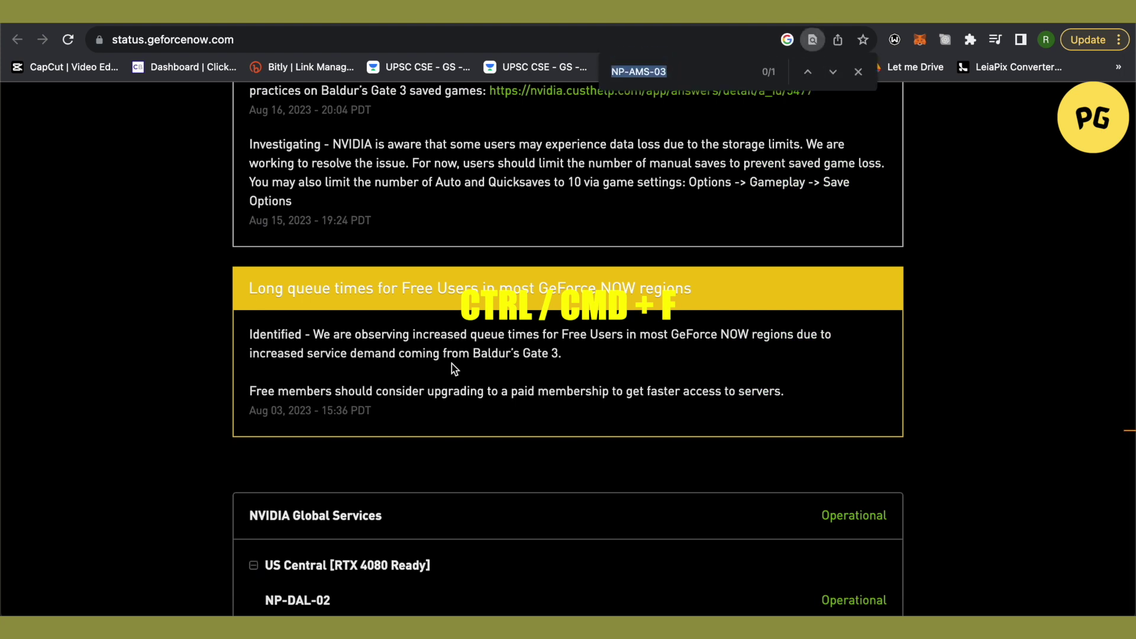
# - Jump to NP-AMS-03, mark it and the EU Northeast heading, and expand that group
pyautogui.press('Return')
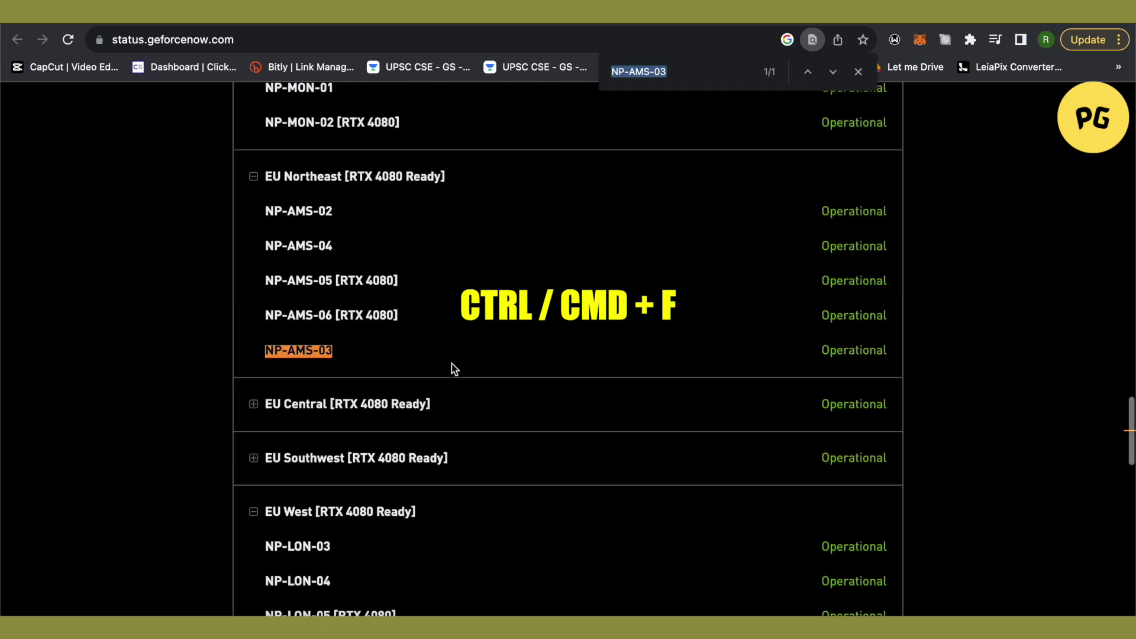
pyautogui.moveTo(344, 352); pyautogui.dragTo(270, 352)
pyautogui.click(354, 351)
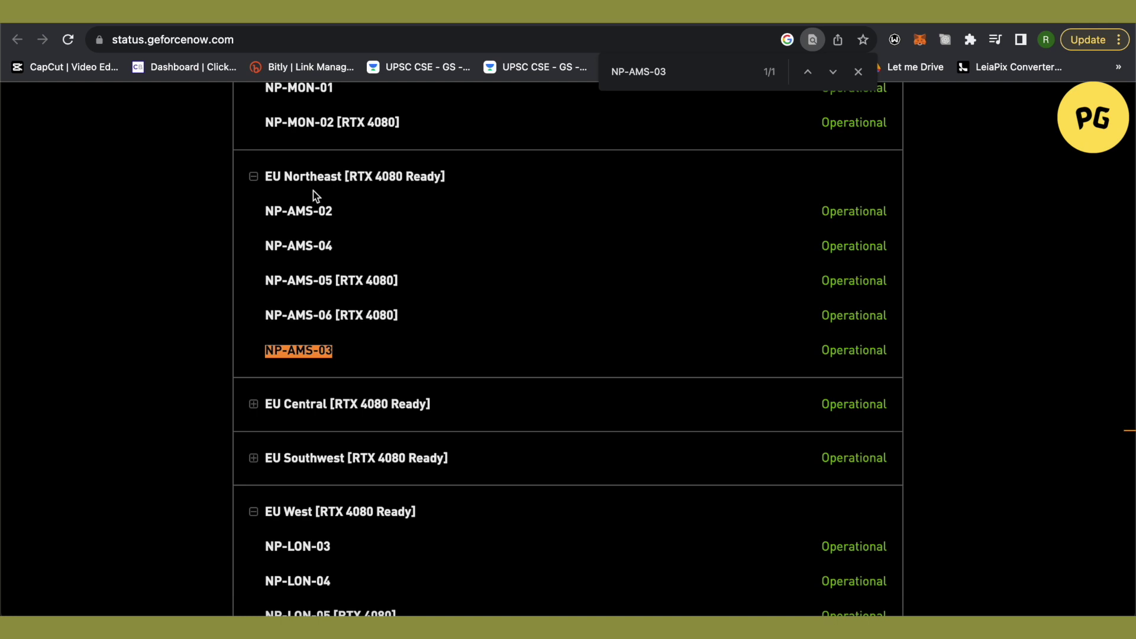
pyautogui.moveTo(267, 177); pyautogui.dragTo(342, 184)
pyautogui.click(252, 178)
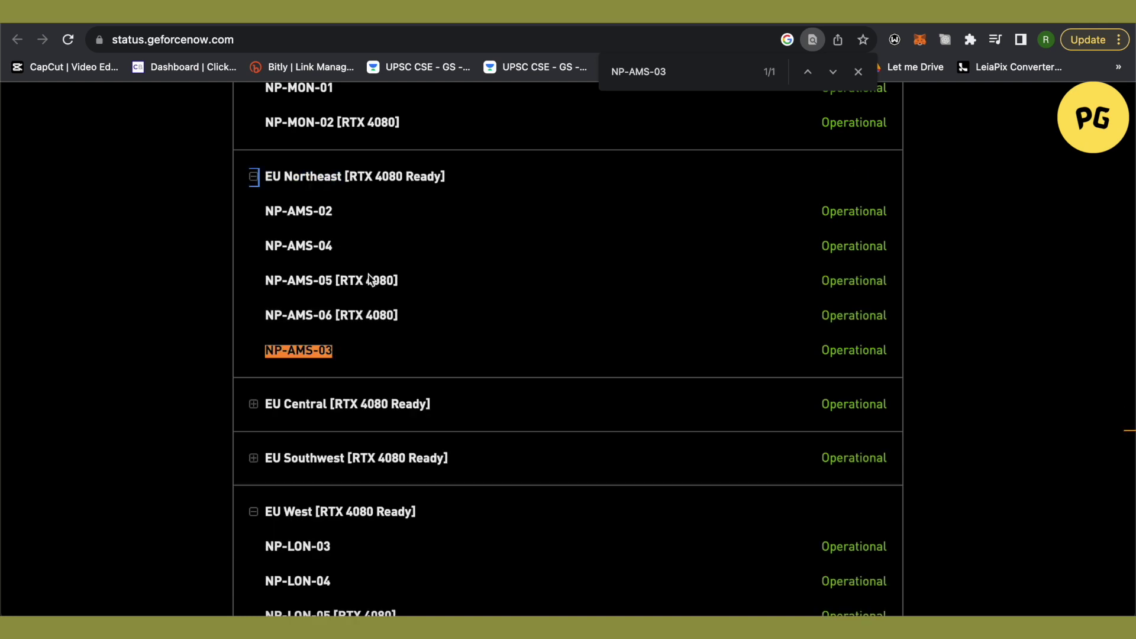